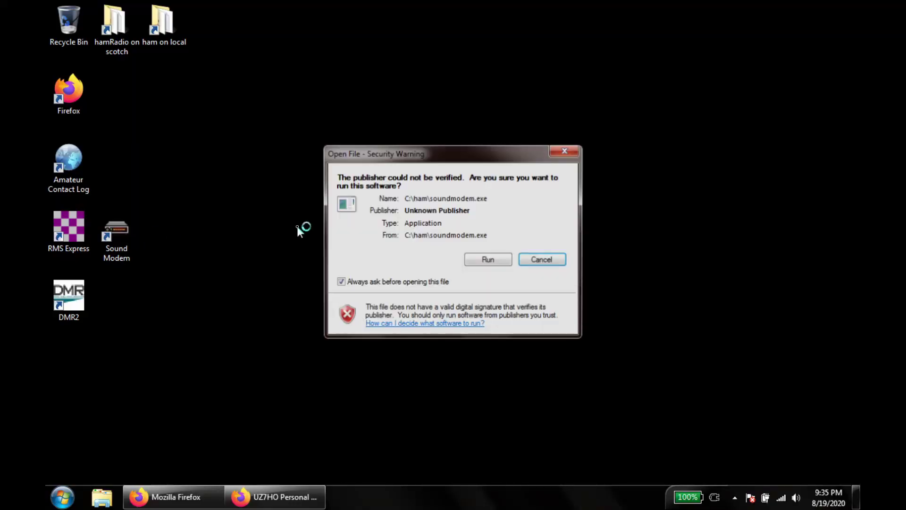
# - Run SoundModem despite the unverified-publisher security warning
pyautogui.click(495, 261)
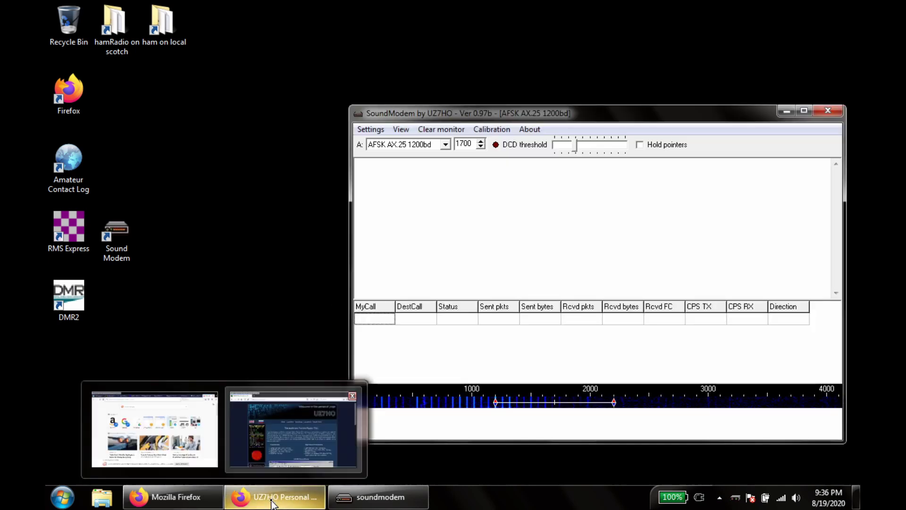
# - Bring the Firefox window showing the UZ7HO Packet-Radio page to the front
pyautogui.click(272, 503)
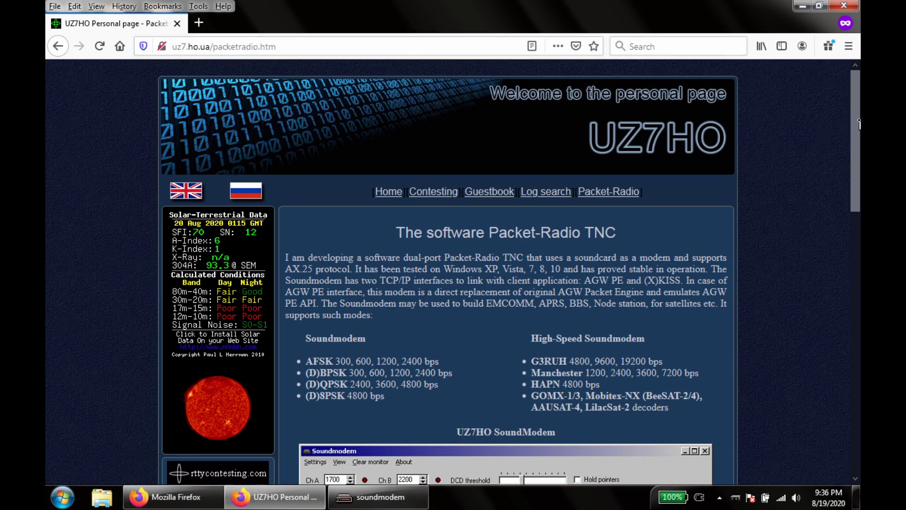
# - Scroll down the UZ7HO page to read about the Soundmodem software TNC
pyautogui.scroll(-2, 699, 47)
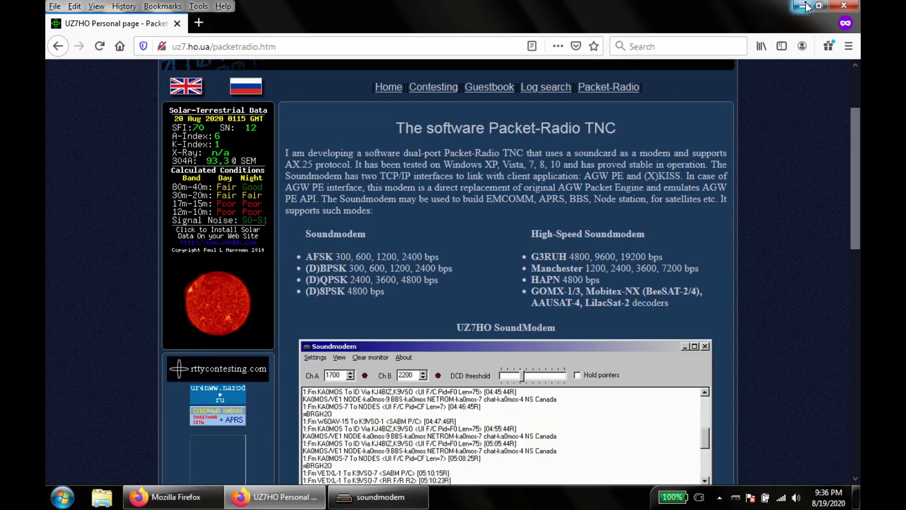
# - In Devices settings, use Speakers (3- USB Audio CODEC) as output and enable AGWPE server port 8000
pyautogui.click(806, 6)
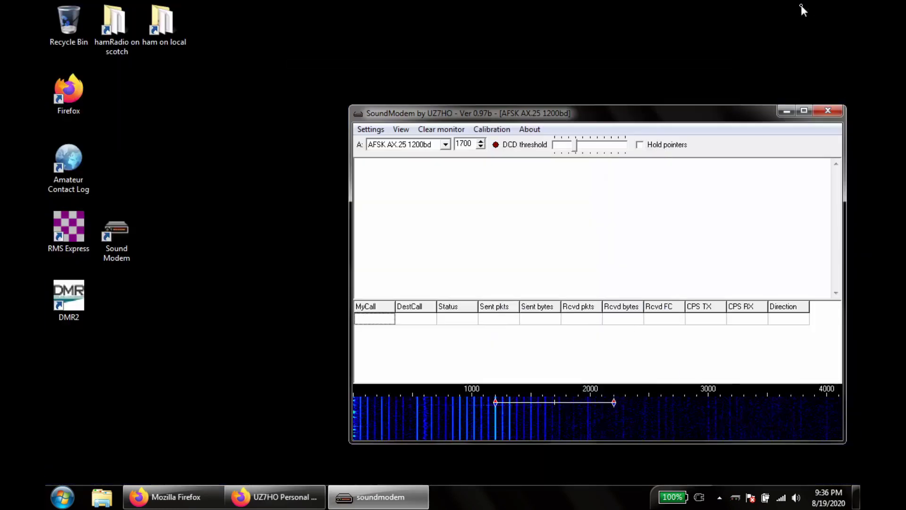
pyautogui.click(371, 131)
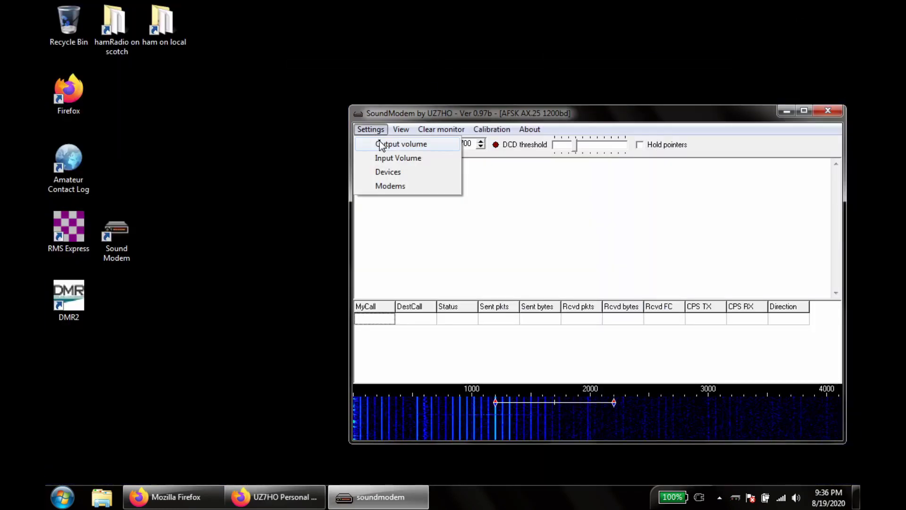
pyautogui.click(384, 171)
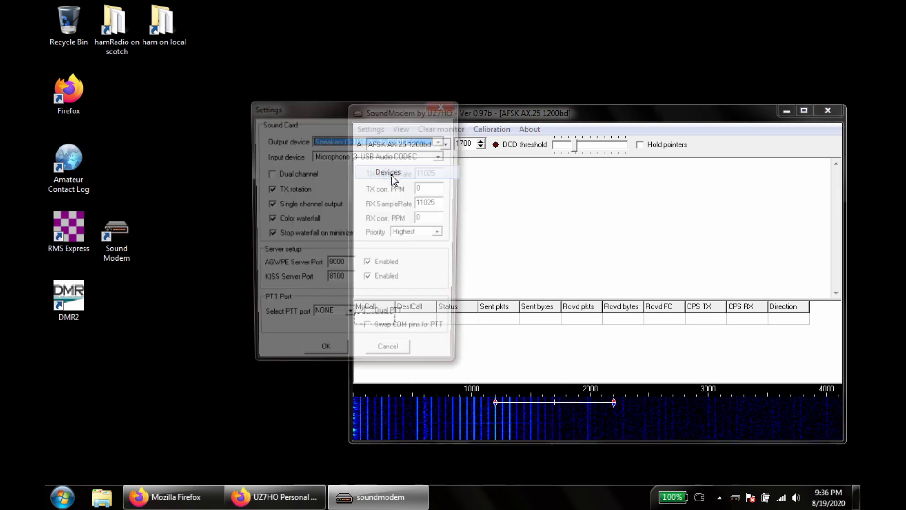
pyautogui.moveTo(374, 110); pyautogui.dragTo(463, 123)
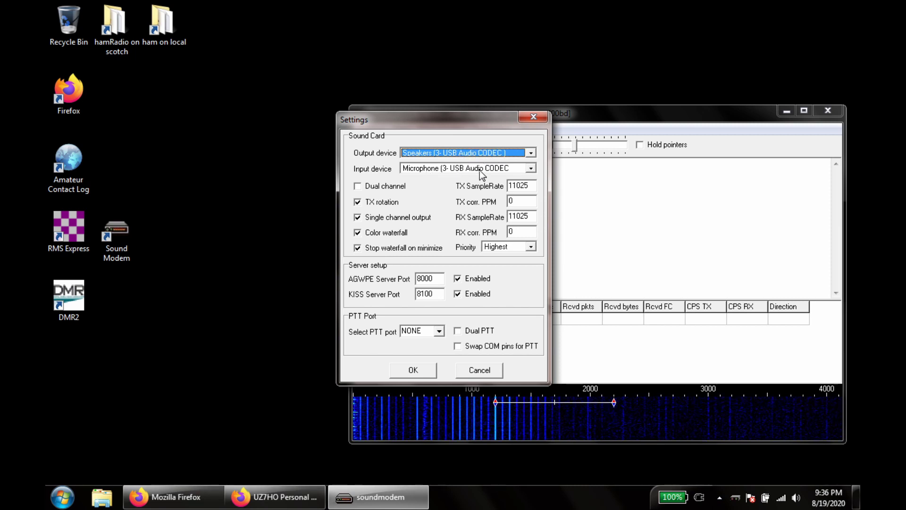
pyautogui.click(531, 154)
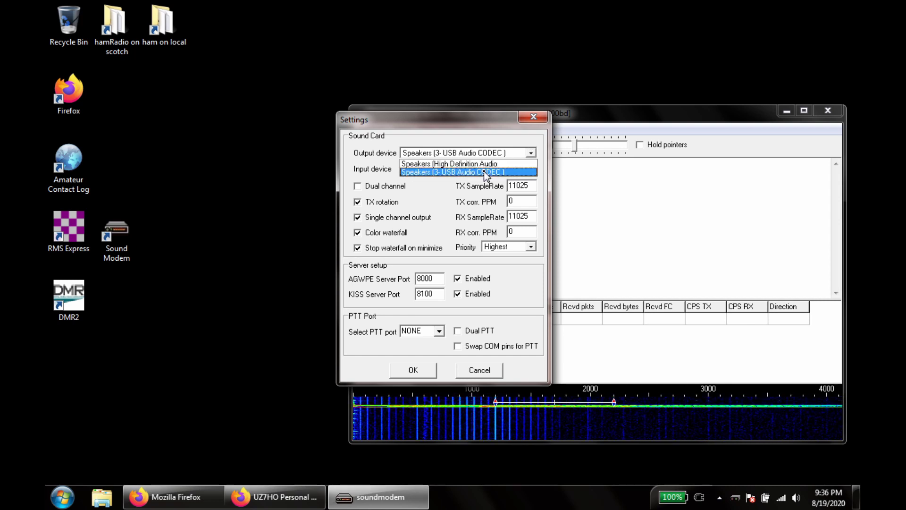
pyautogui.click(543, 171)
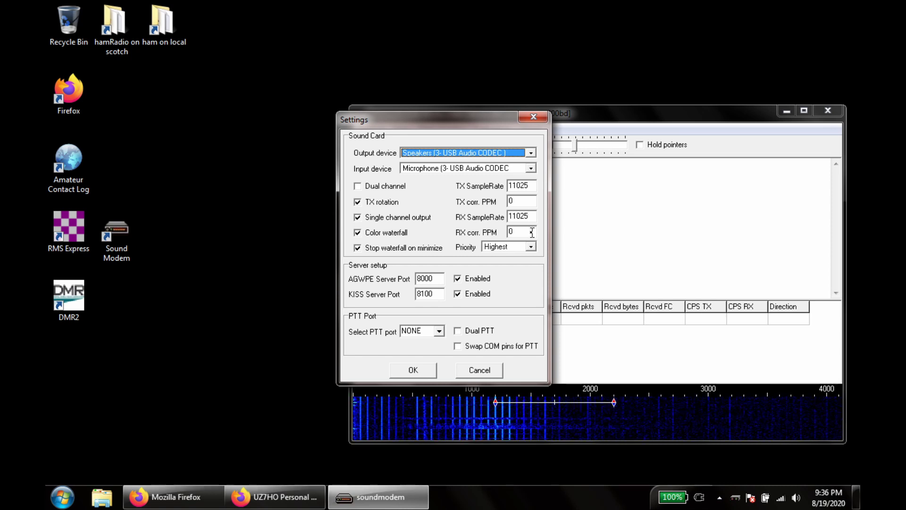
pyautogui.click(457, 278)
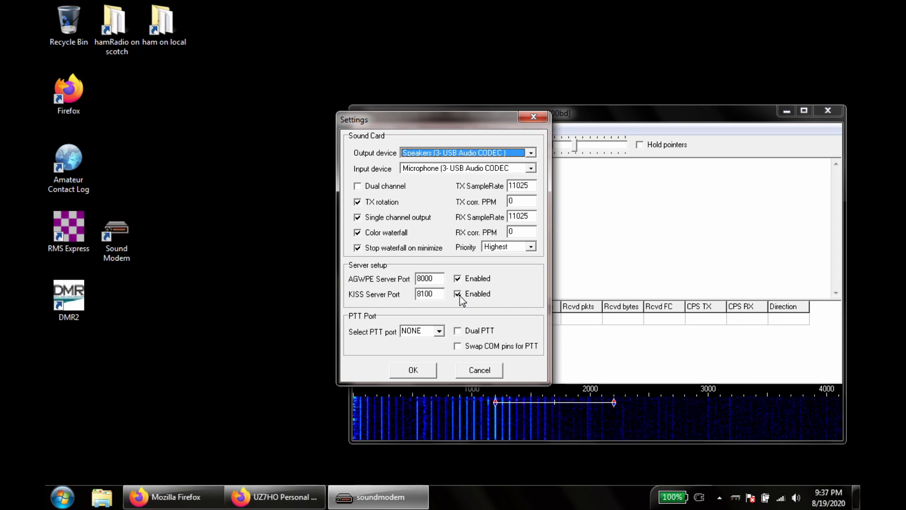
pyautogui.click(474, 368)
# - Keep channel A at AFSK AX.25 1200bd with TX delay 400 ms and TX tail 200 ms
pyautogui.click(369, 135)
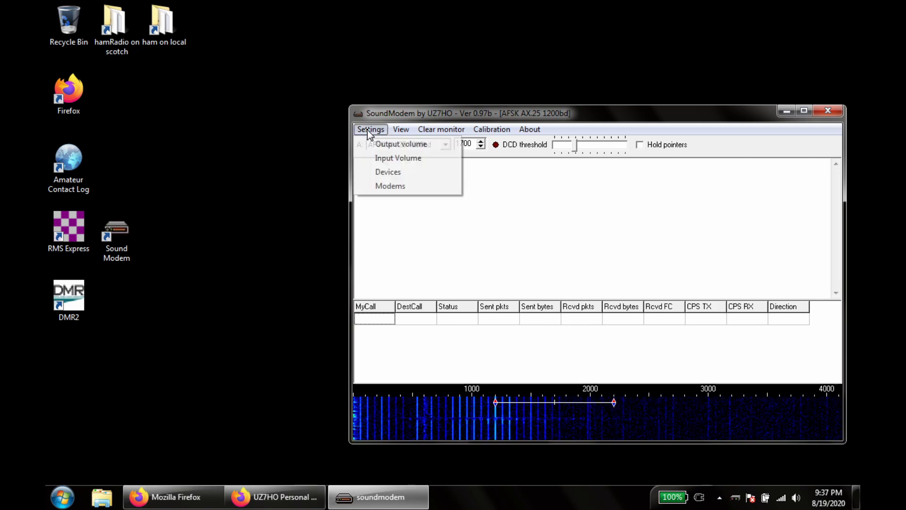
pyautogui.click(392, 185)
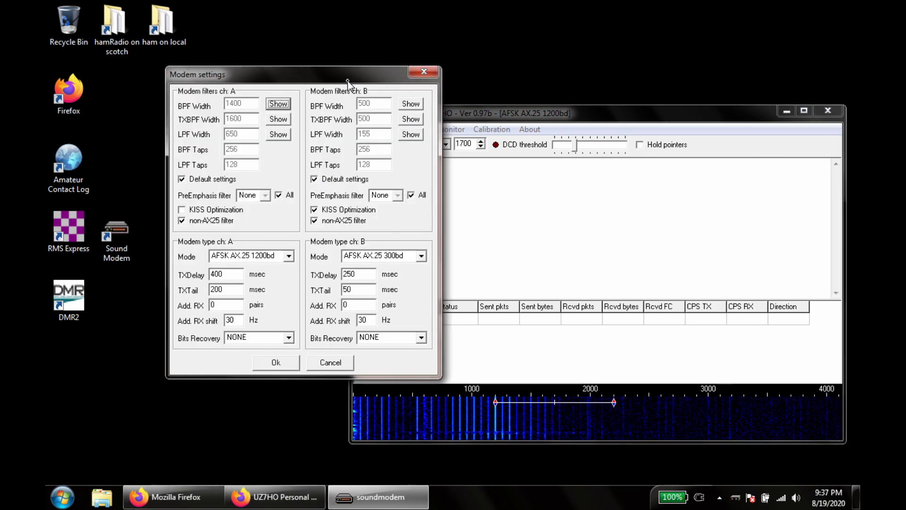
pyautogui.moveTo(351, 109); pyautogui.dragTo(583, 174)
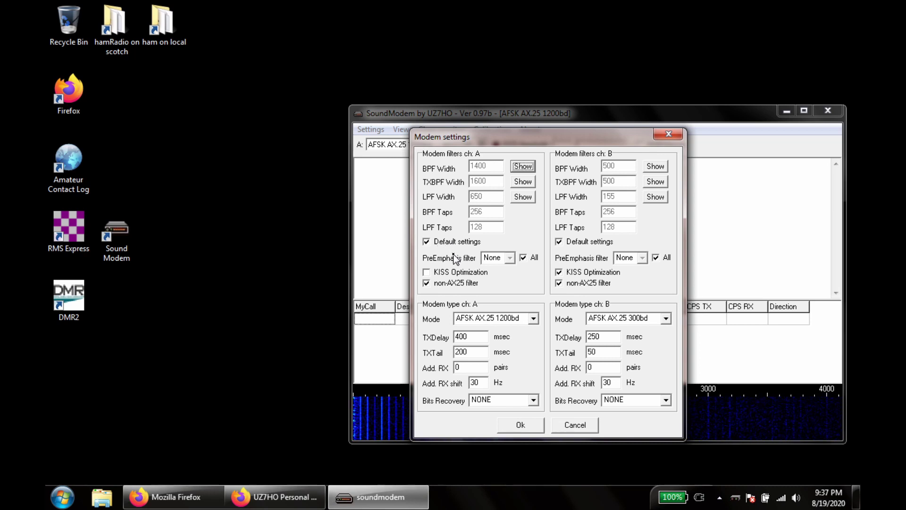
pyautogui.click(536, 319)
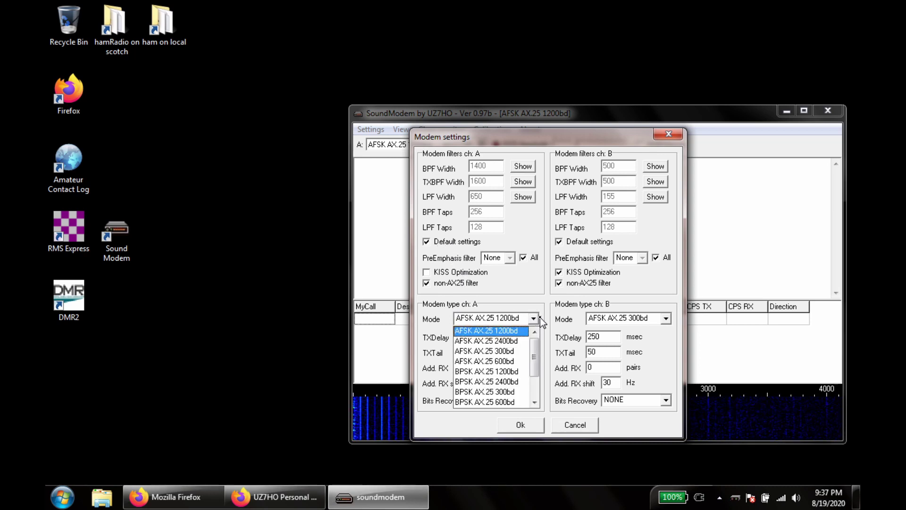
pyautogui.click(494, 332)
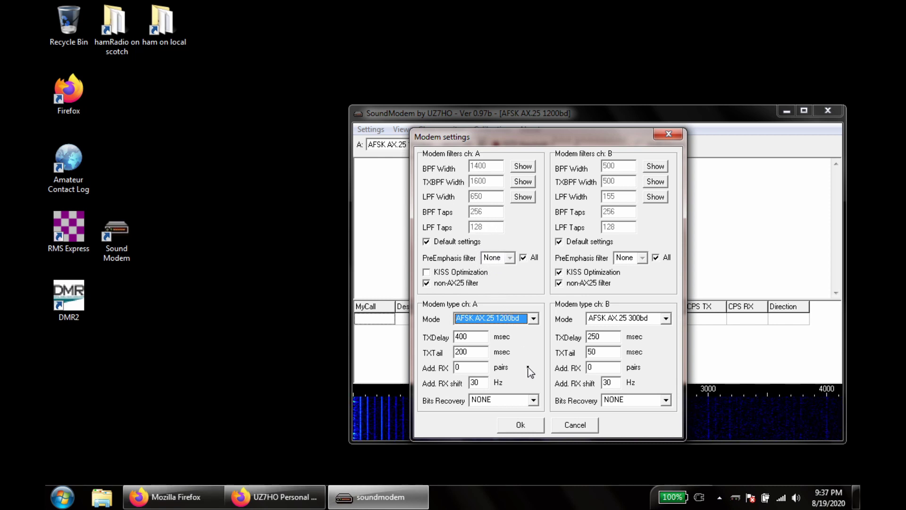
pyautogui.click(480, 336)
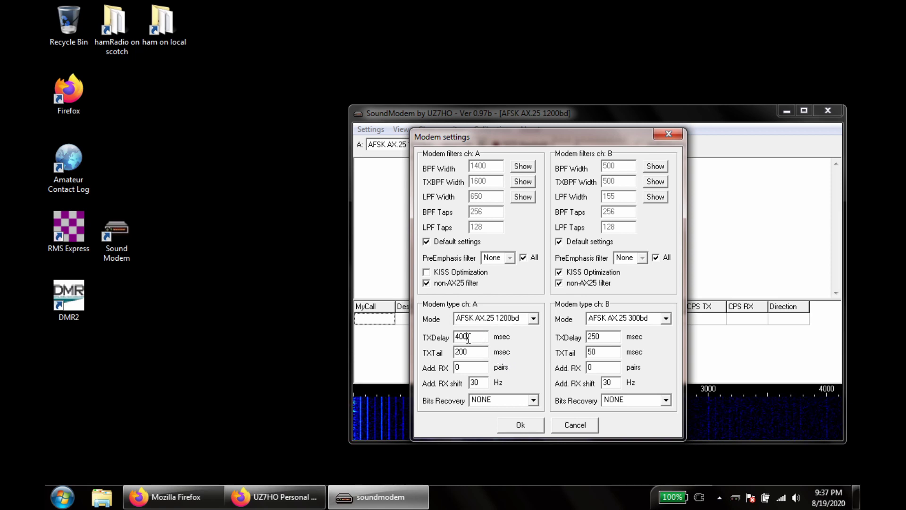
pyautogui.moveTo(469, 338); pyautogui.dragTo(448, 338)
pyautogui.write('50')
pyautogui.press('BackSpace')
pyautogui.press('BackSpace')
pyautogui.write('40')
pyautogui.click(474, 353)
pyautogui.click(521, 425)
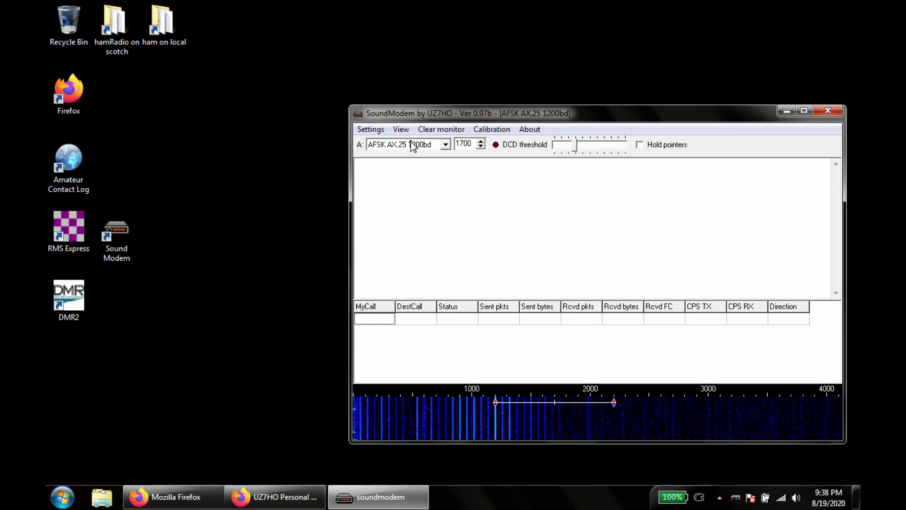
# - Launch Winlink Express and open a Packet Winlink session
pyautogui.doubleClick(71, 239)
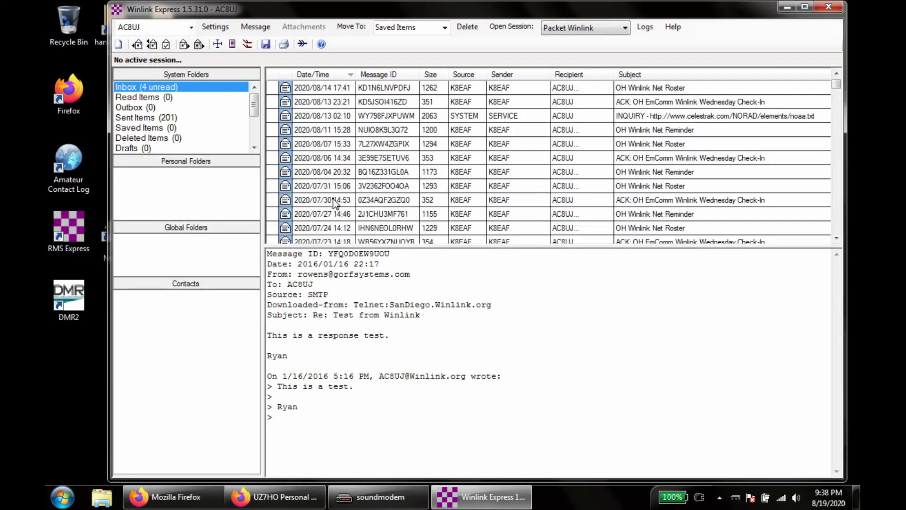
pyautogui.click(215, 27)
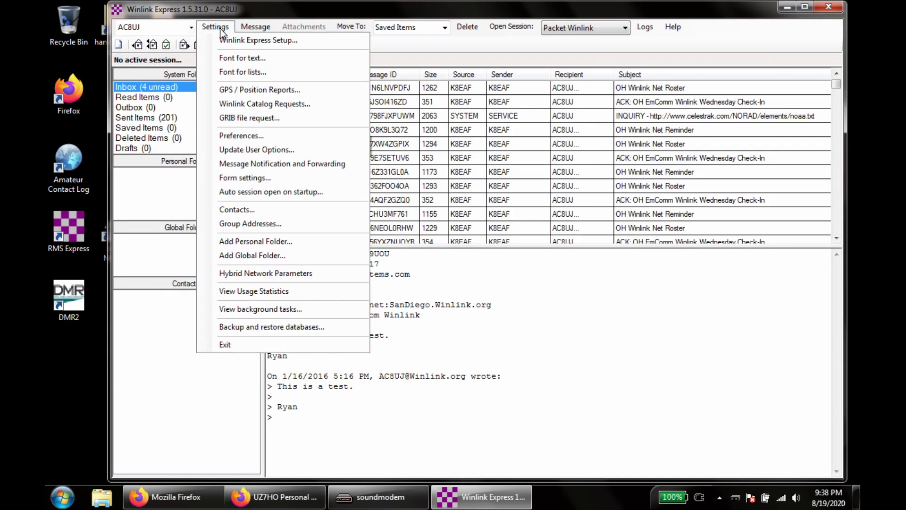
pyautogui.click(557, 26)
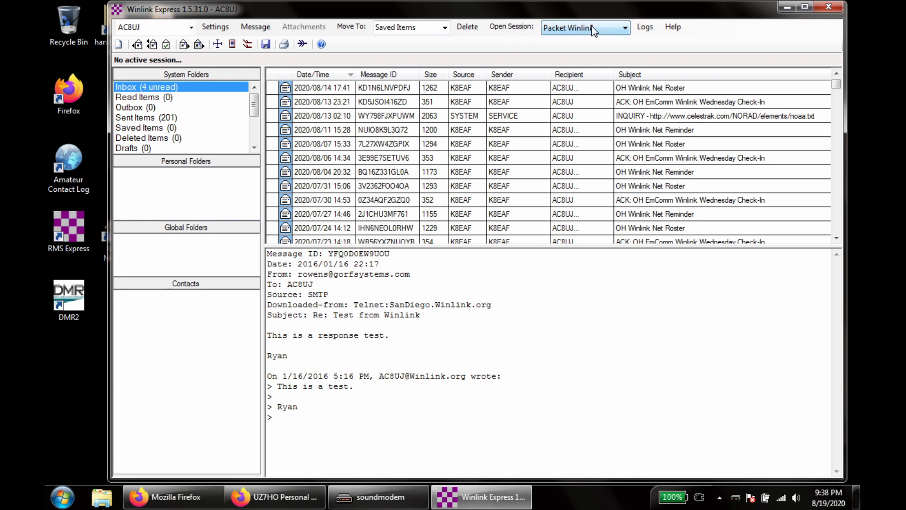
pyautogui.click(616, 31)
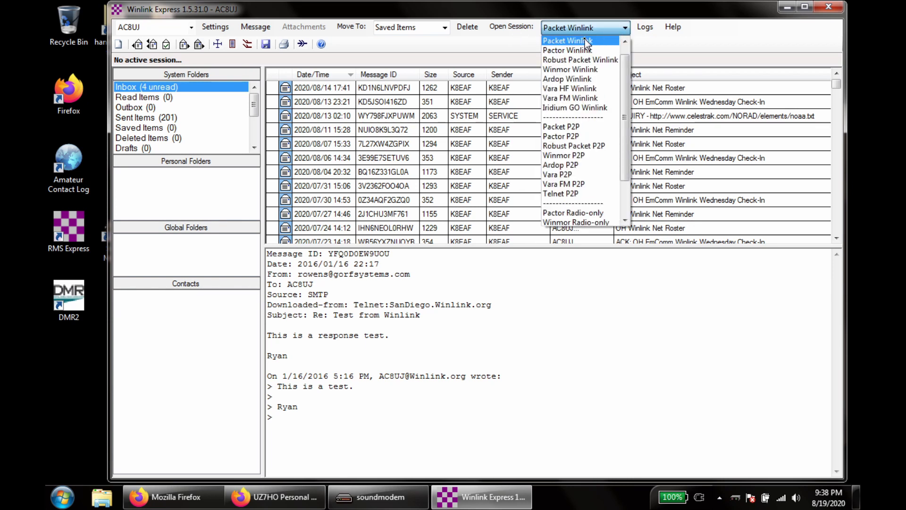
pyautogui.click(516, 34)
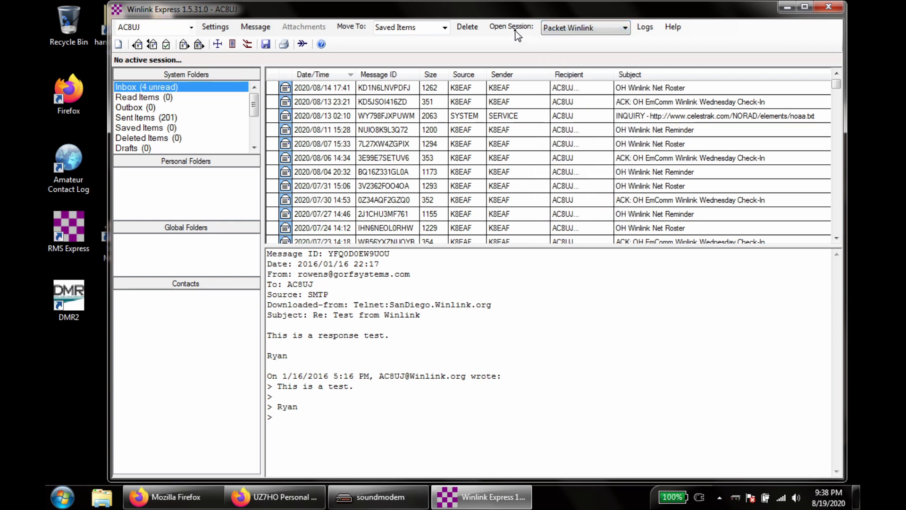
pyautogui.click(515, 29)
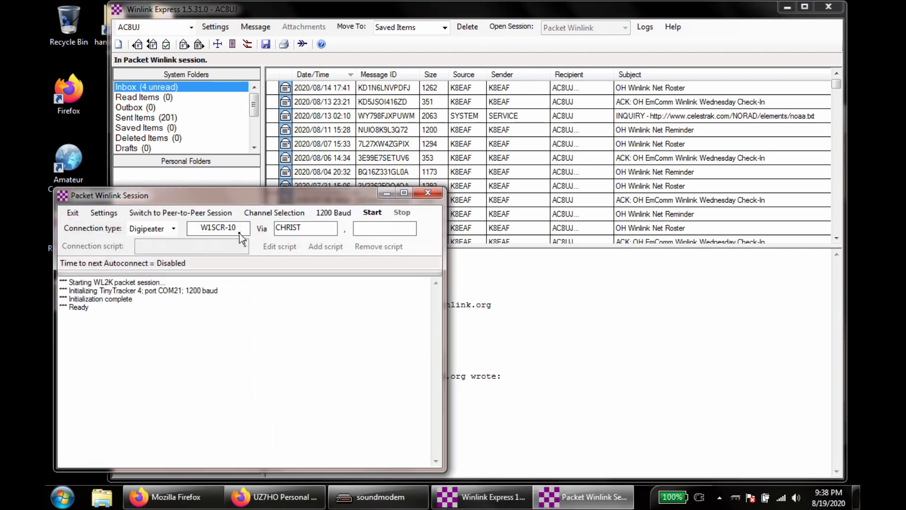
# - Set the packet TNC to KISS type, ACKMODE model, over TCP to 127.0.0.1:8100
pyautogui.click(103, 215)
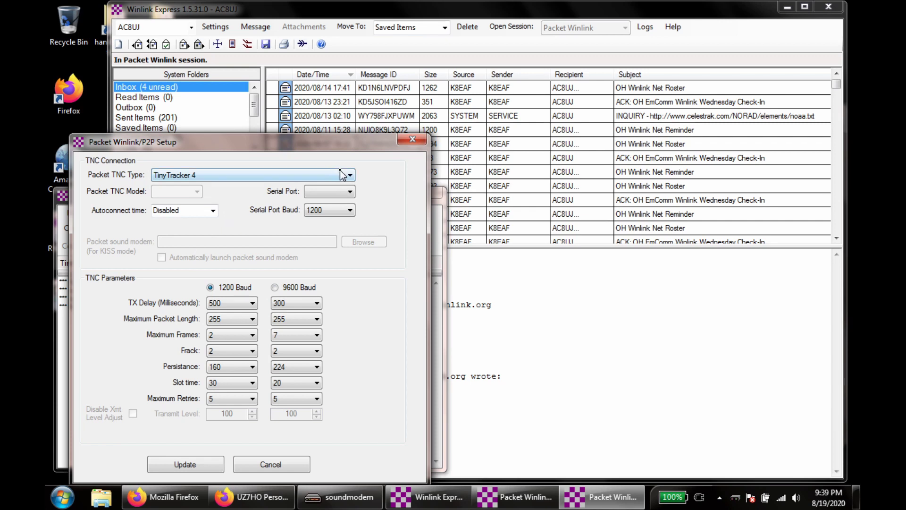
pyautogui.click(350, 175)
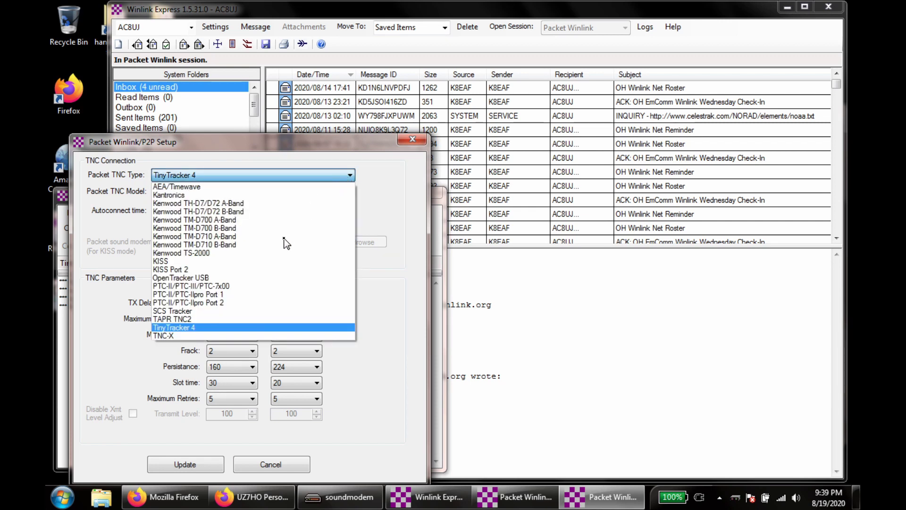
pyautogui.click(167, 261)
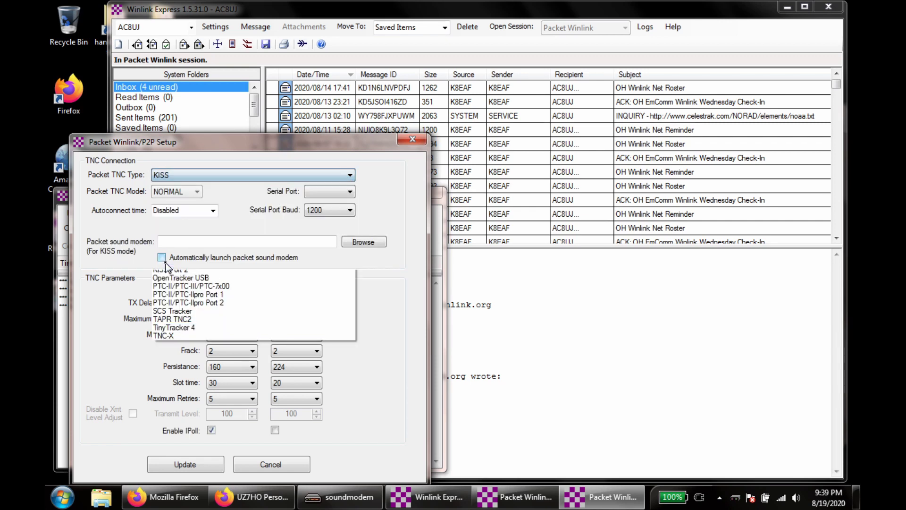
pyautogui.click(191, 192)
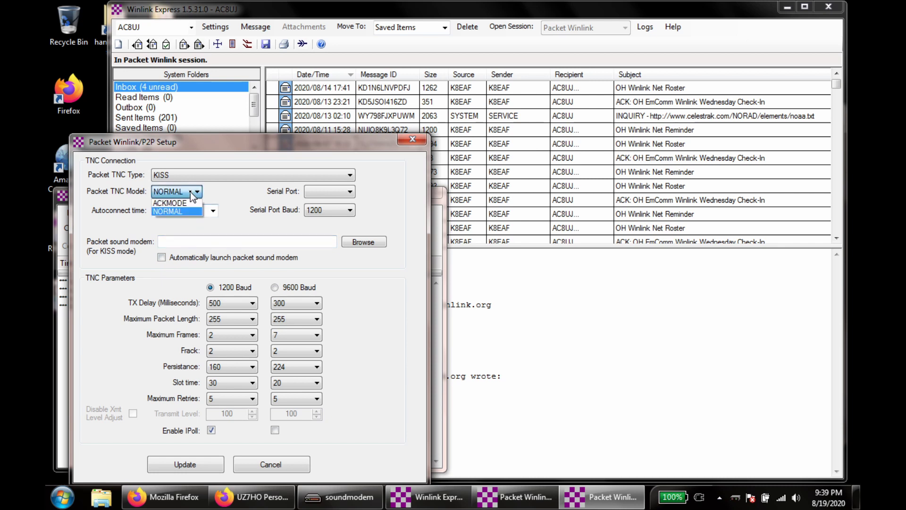
pyautogui.click(184, 203)
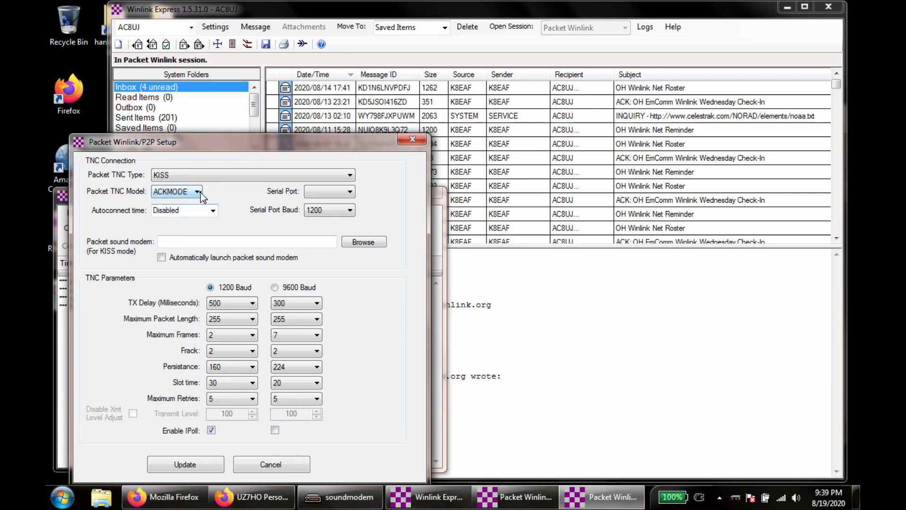
pyautogui.click(351, 192)
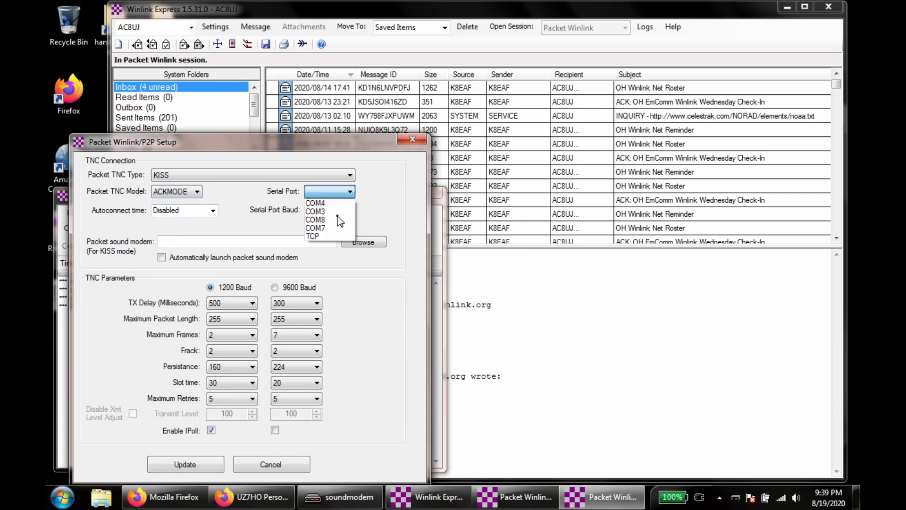
pyautogui.click(332, 236)
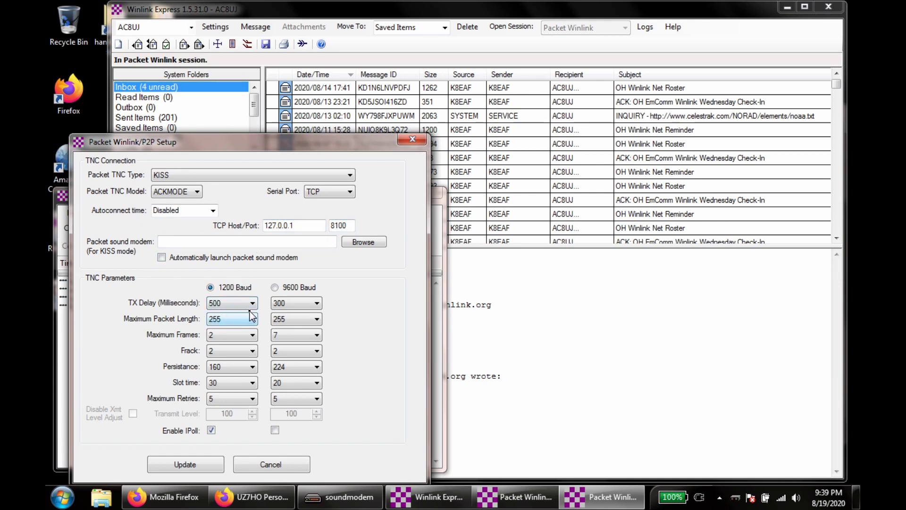
# - Keep maximum frames at 2 and maximum packet length at 255, and save the TNC setup
pyautogui.click(250, 336)
pyautogui.click(252, 337)
pyautogui.click(253, 320)
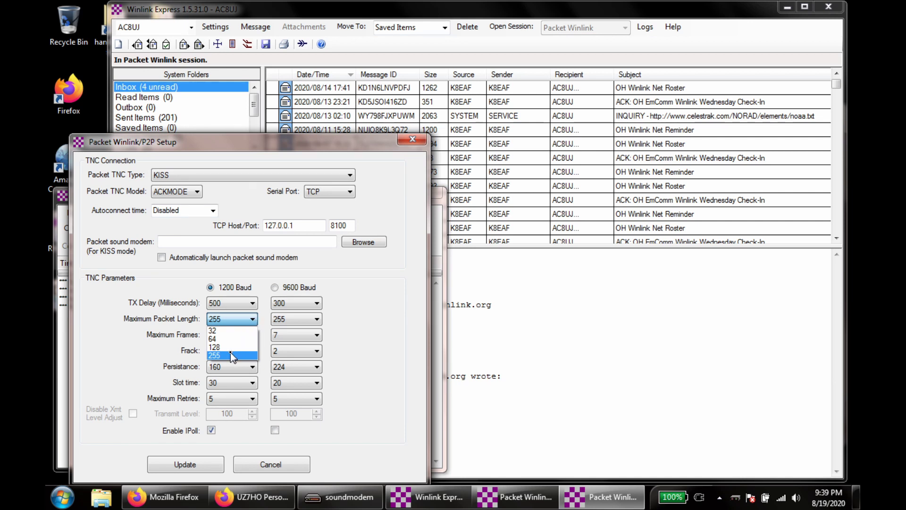
pyautogui.click(155, 361)
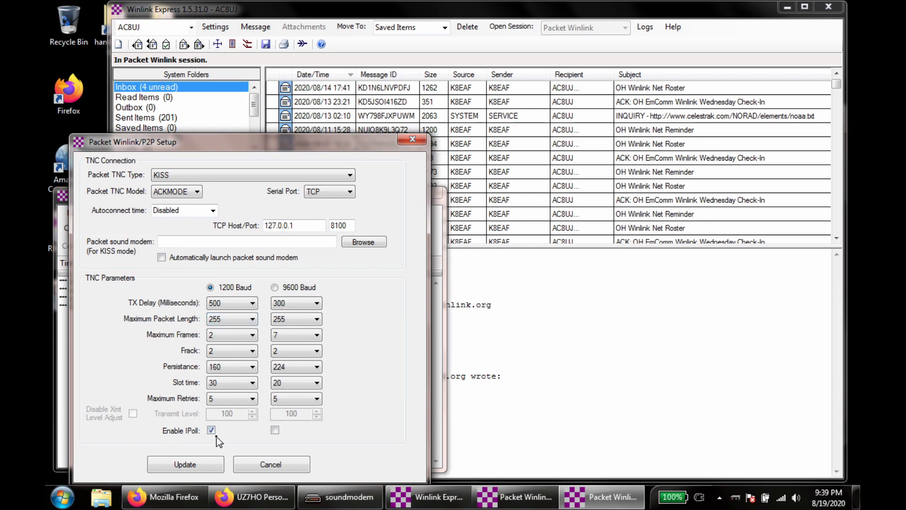
pyautogui.click(207, 463)
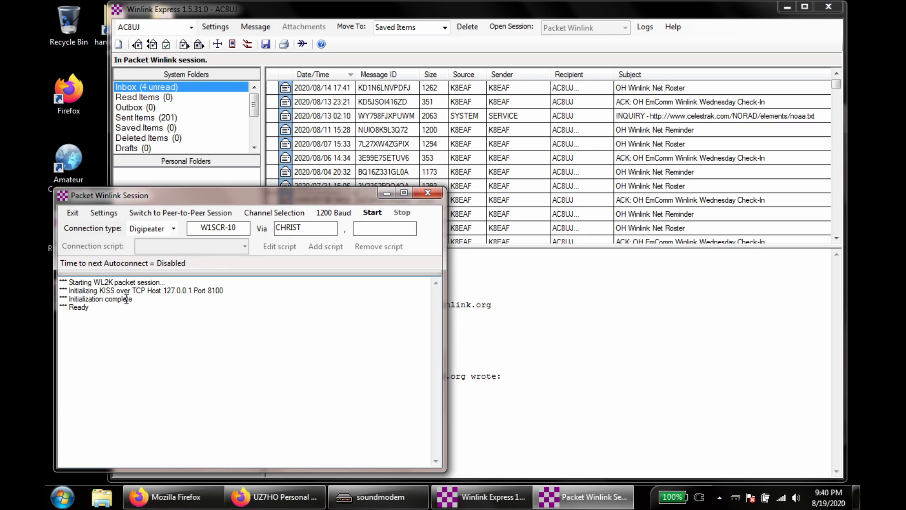
pyautogui.keyDown('shift'); pyautogui.click(169, 289); pyautogui.keyUp('shift')
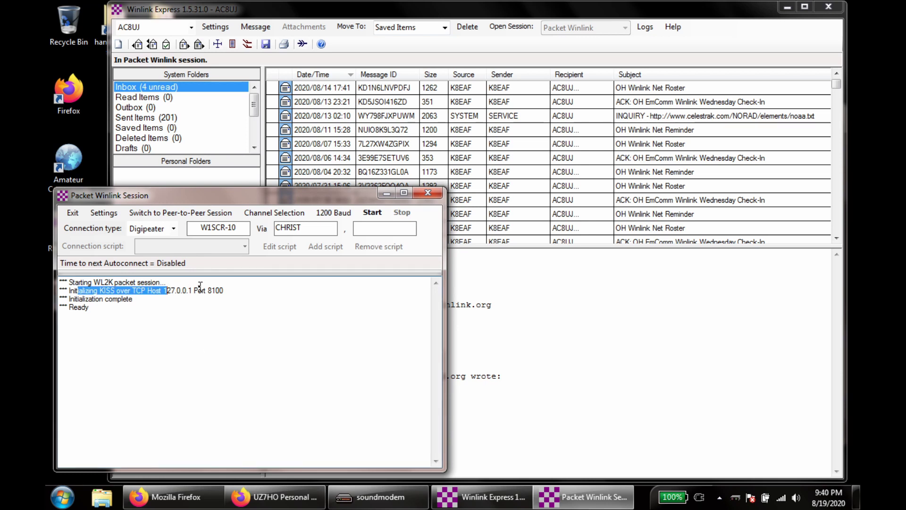
pyautogui.keyDown('shift'); pyautogui.click(237, 286); pyautogui.keyUp('shift')
pyautogui.click(127, 301)
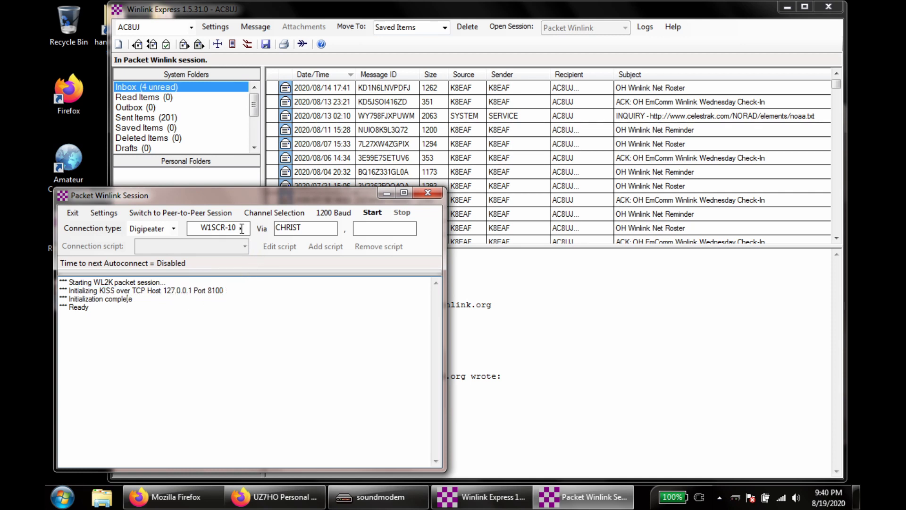
pyautogui.moveTo(205, 228); pyautogui.dragTo(245, 226)
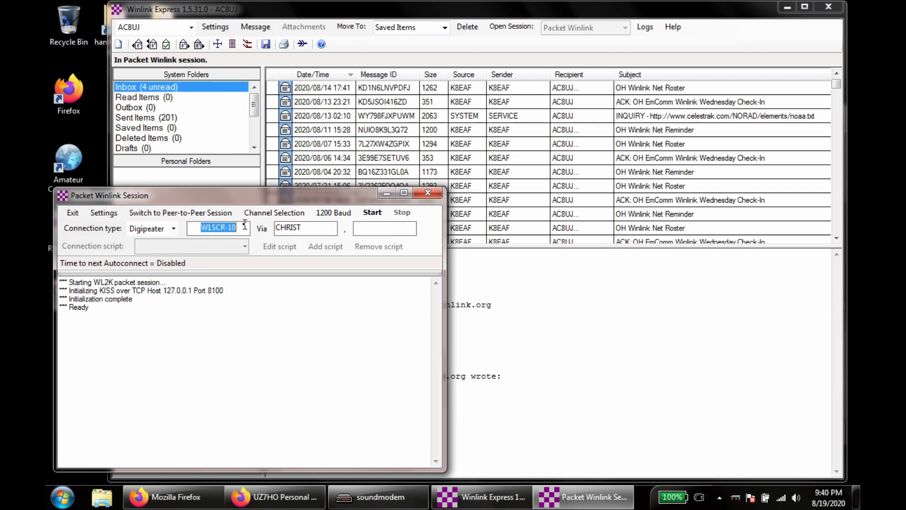
pyautogui.click(240, 230)
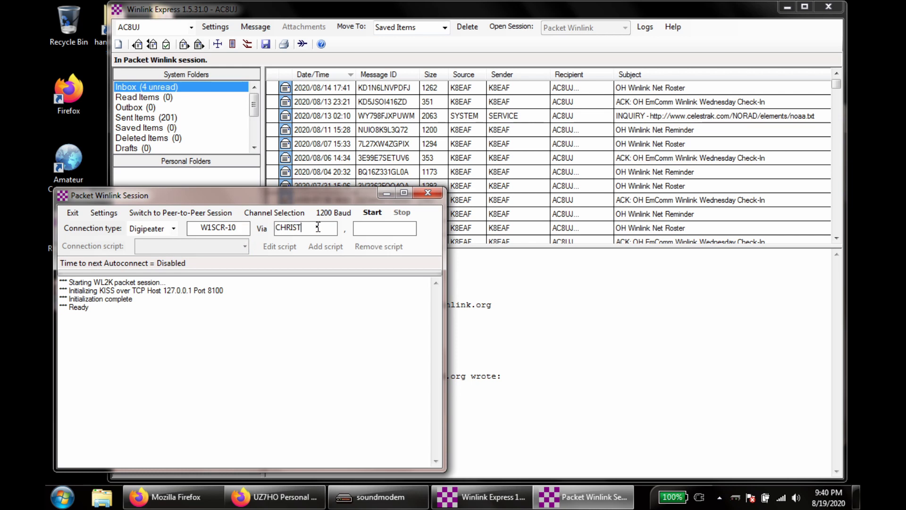
pyautogui.click(174, 230)
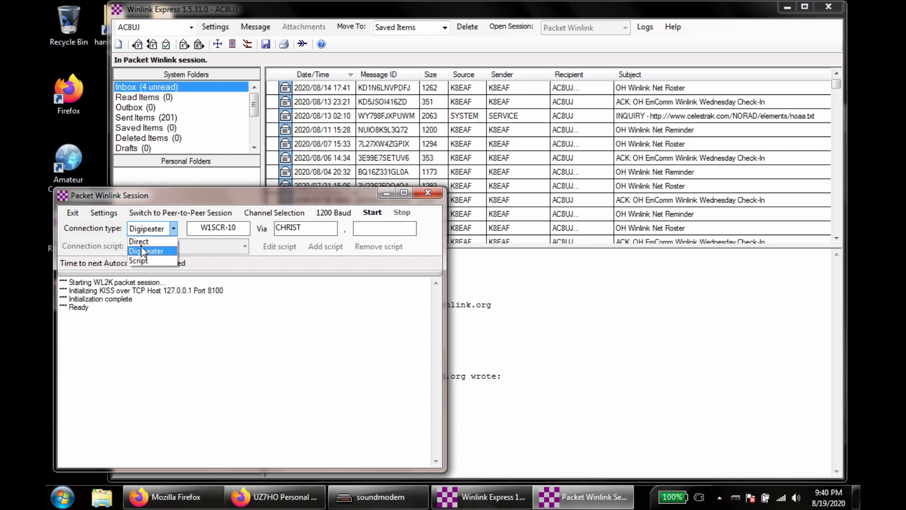
pyautogui.press('Up')
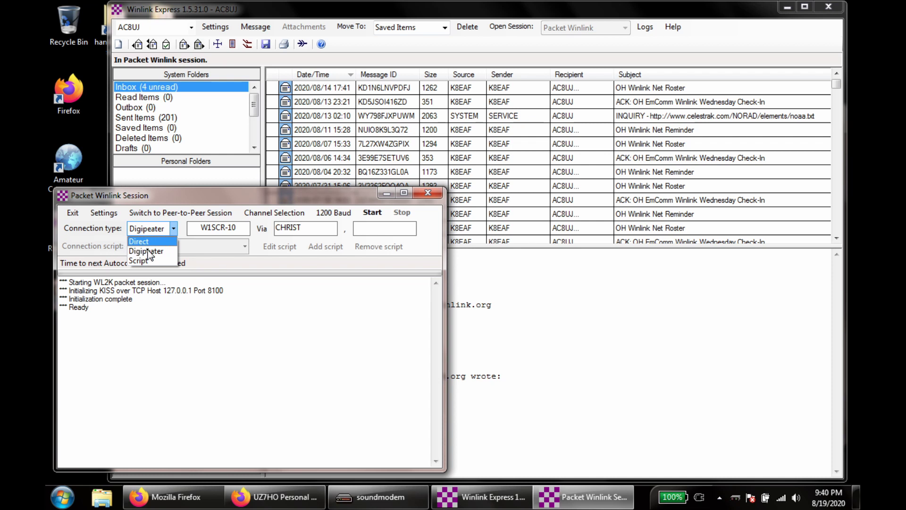
pyautogui.click(302, 206)
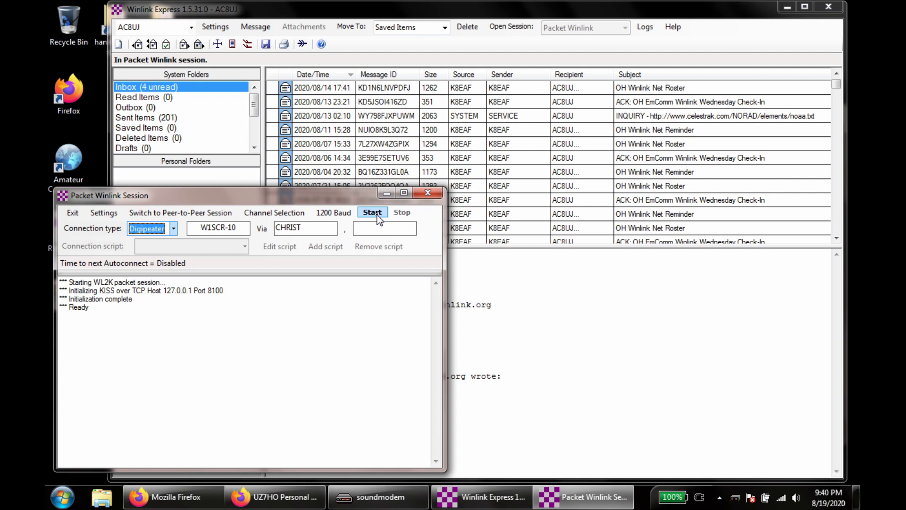
pyautogui.click(394, 501)
# - Pick W1SCR-10 from the nearby packet stations as the connection target
pyautogui.click(330, 212)
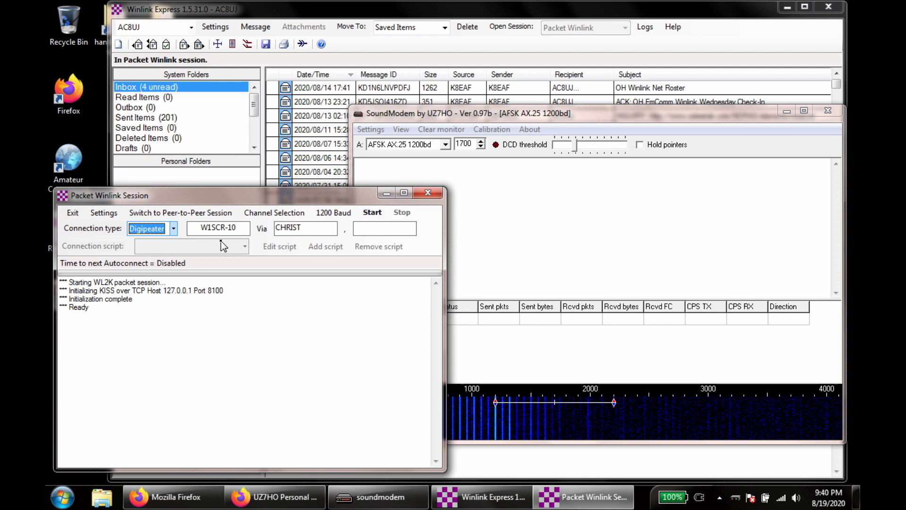
pyautogui.click(277, 213)
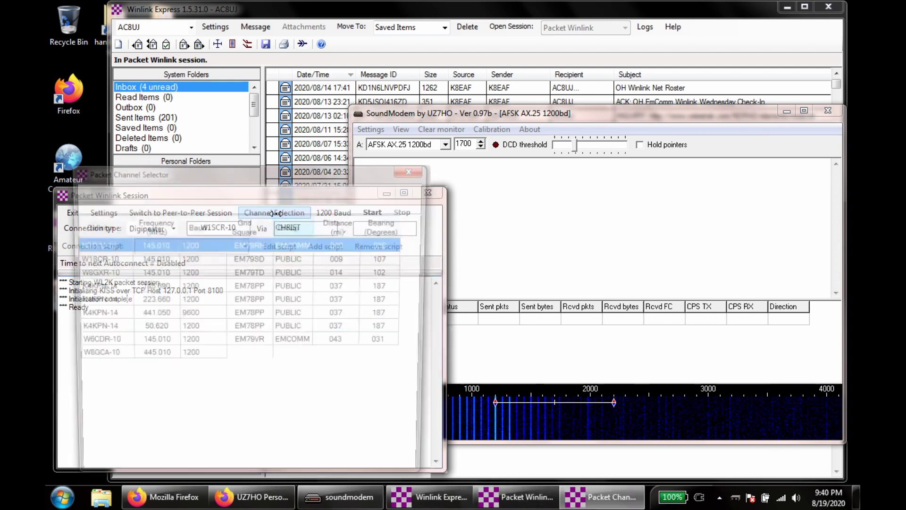
pyautogui.click(94, 260)
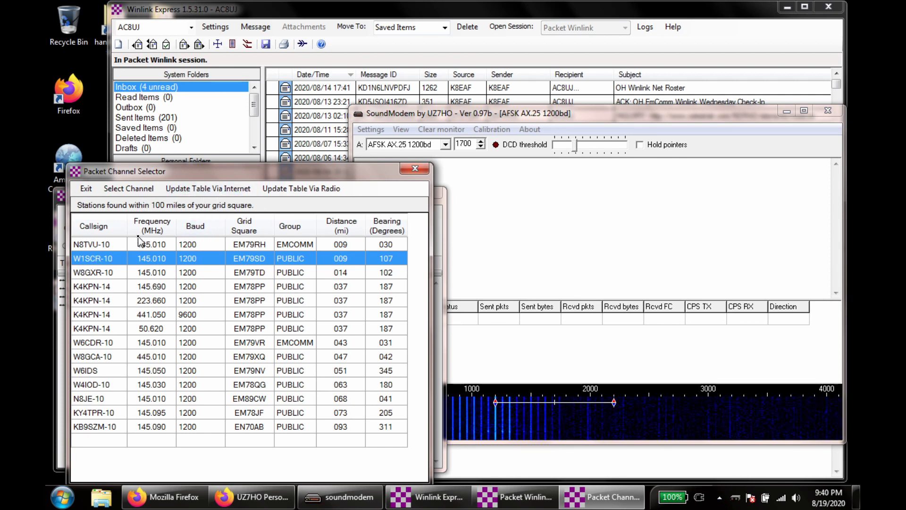
pyautogui.doubleClick(104, 260)
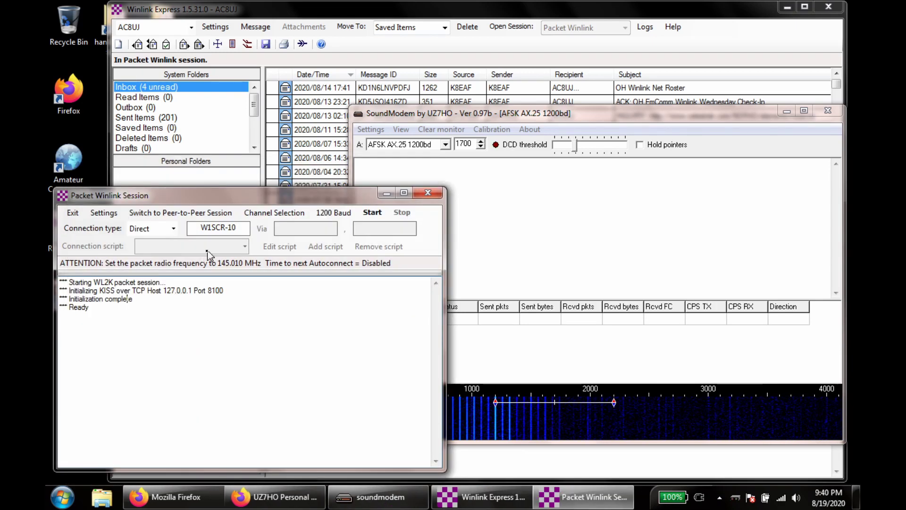
# - Set the connection type to Digipeater routed via CHRIST
pyautogui.click(156, 228)
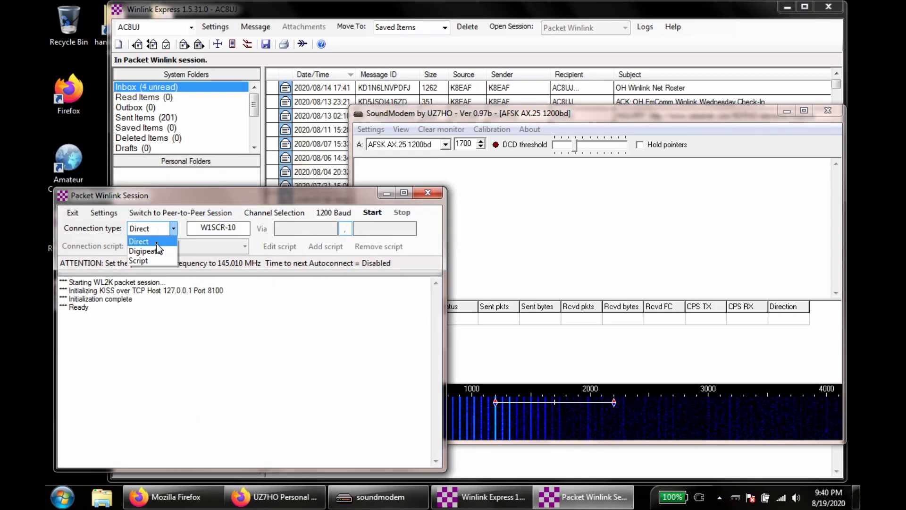
pyautogui.press('Down')
pyautogui.click(302, 229)
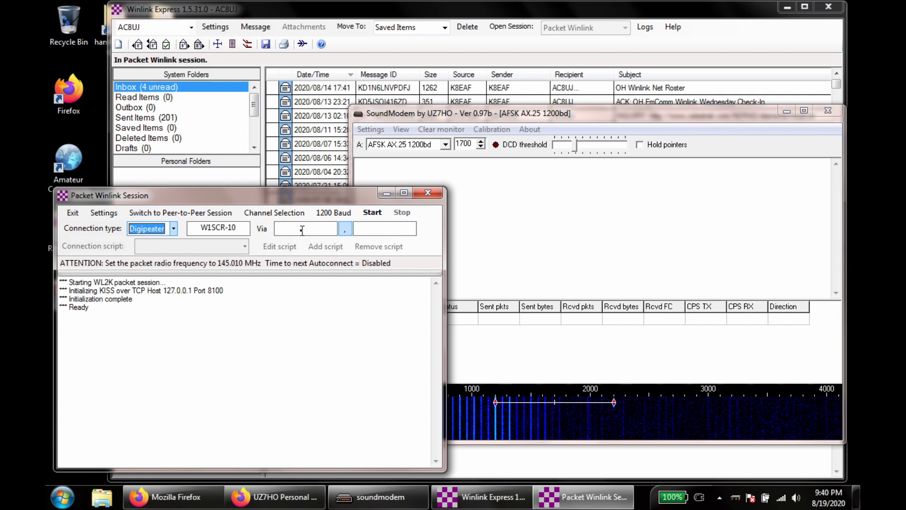
pyautogui.click(305, 230)
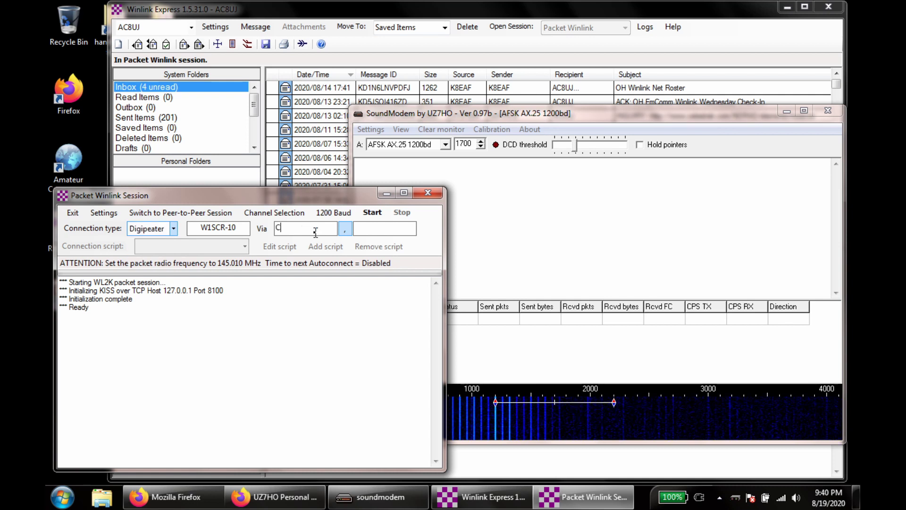
pyautogui.write('CHRIST')
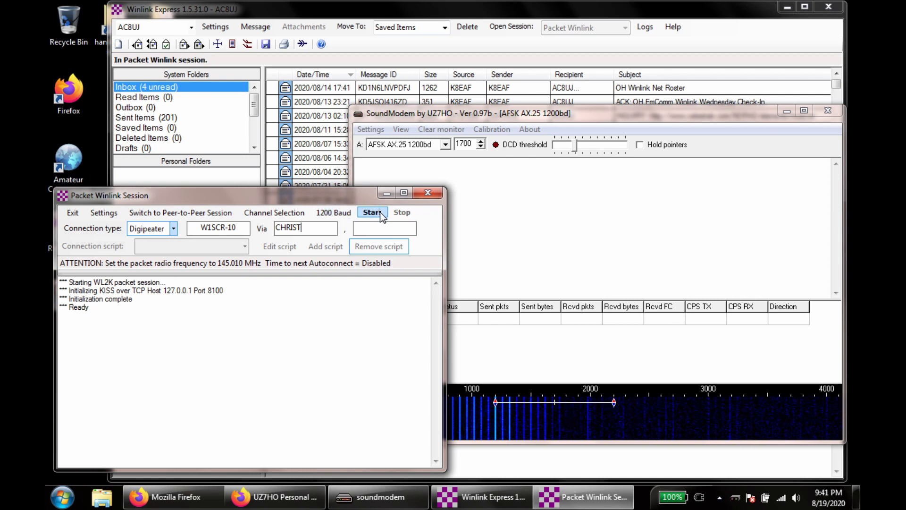
pyautogui.click(373, 212)
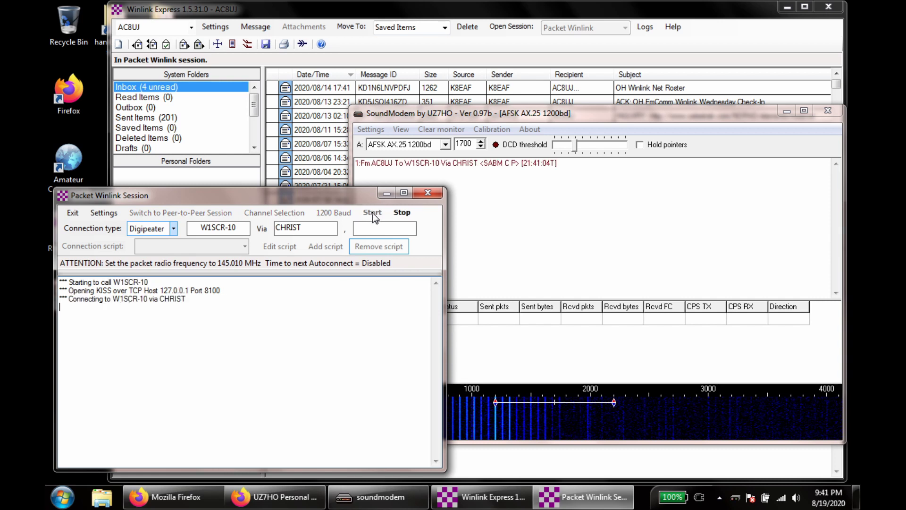
pyautogui.click(570, 113)
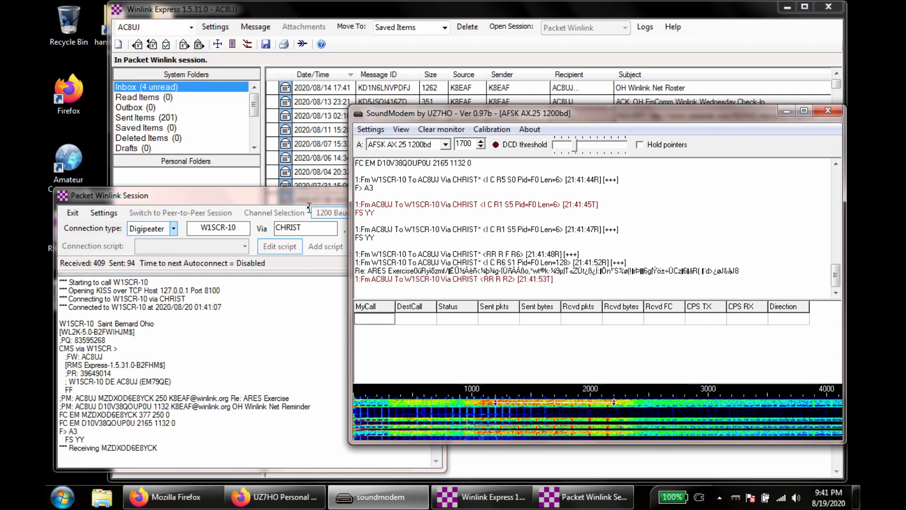
# - Wait for both messages (1448 bytes) to arrive and the link to disconnect, then close the session
pyautogui.click(299, 195)
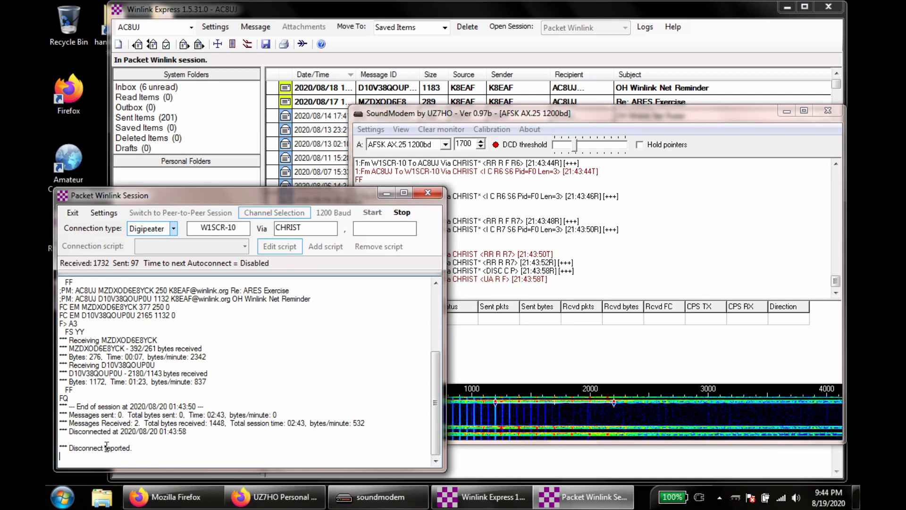
pyautogui.click(147, 446)
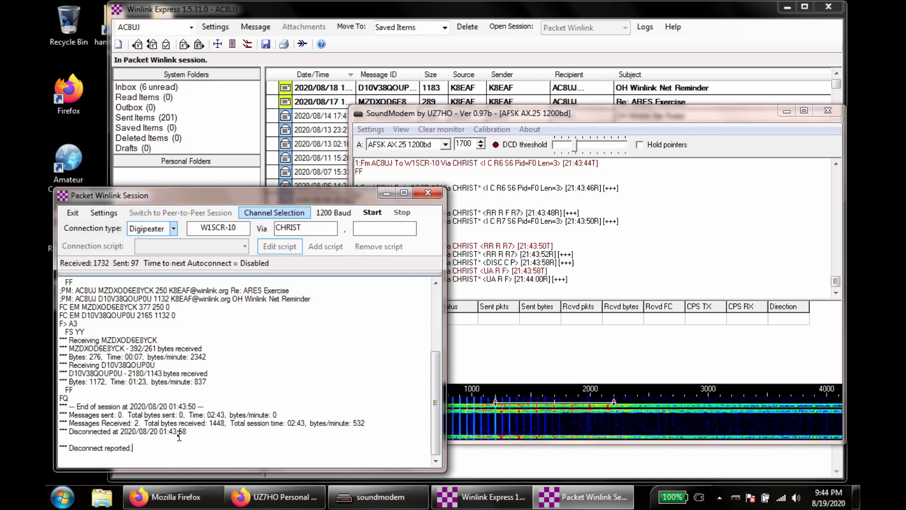
pyautogui.click(83, 217)
# - Read the newly downloaded OH Winlink Net Reminder message in the Winlink Express inbox
pyautogui.click(456, 13)
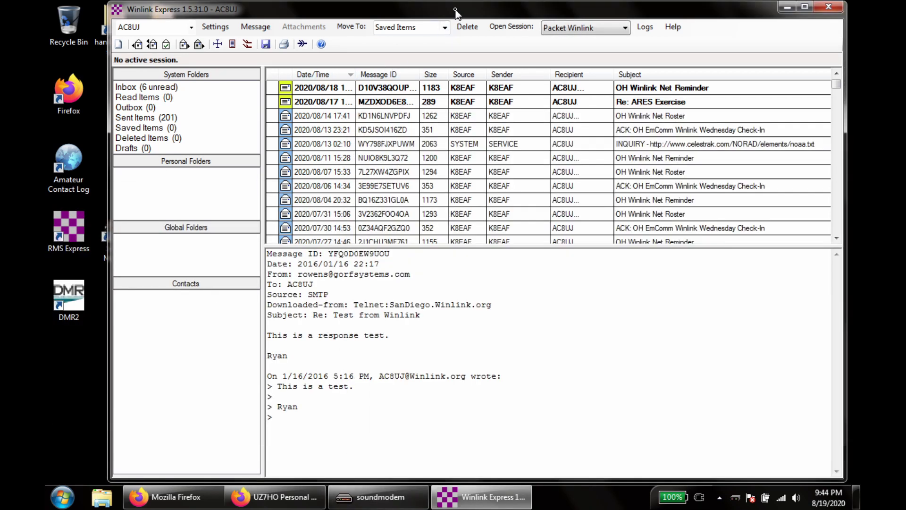
pyautogui.click(658, 89)
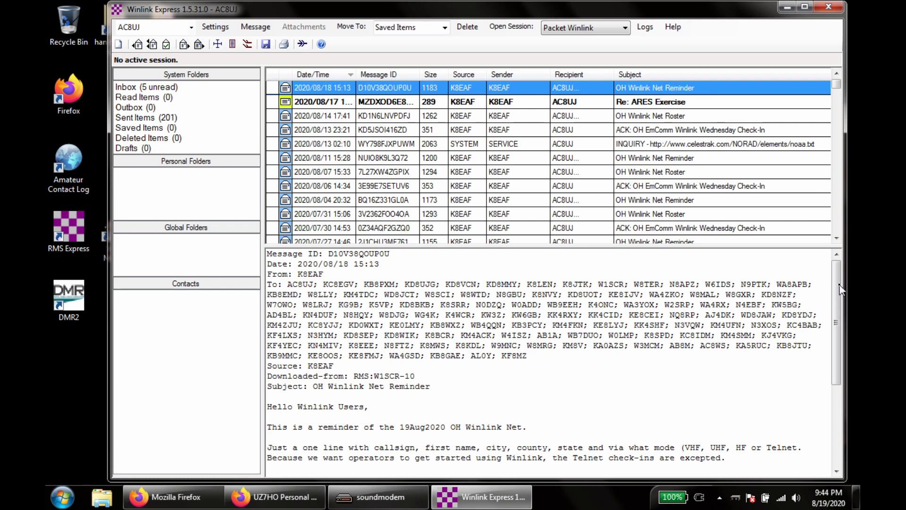
pyautogui.moveTo(840, 287); pyautogui.dragTo(842, 268)
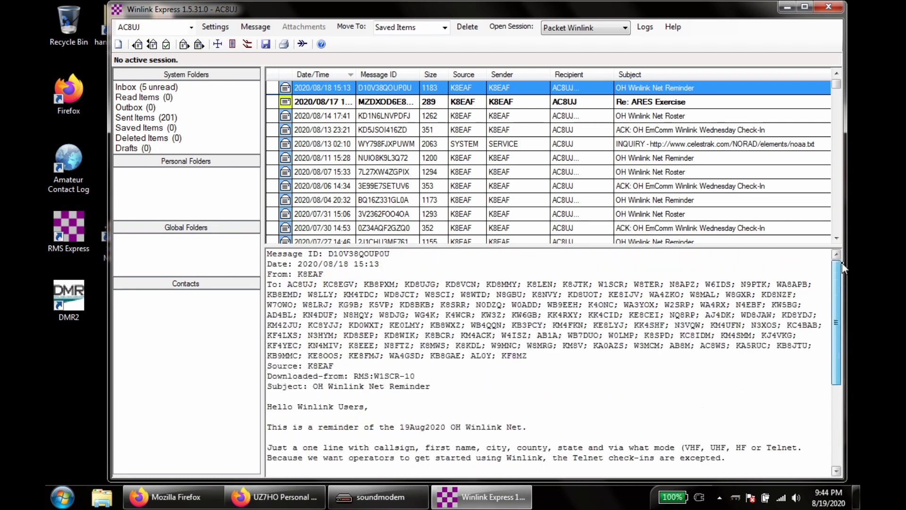